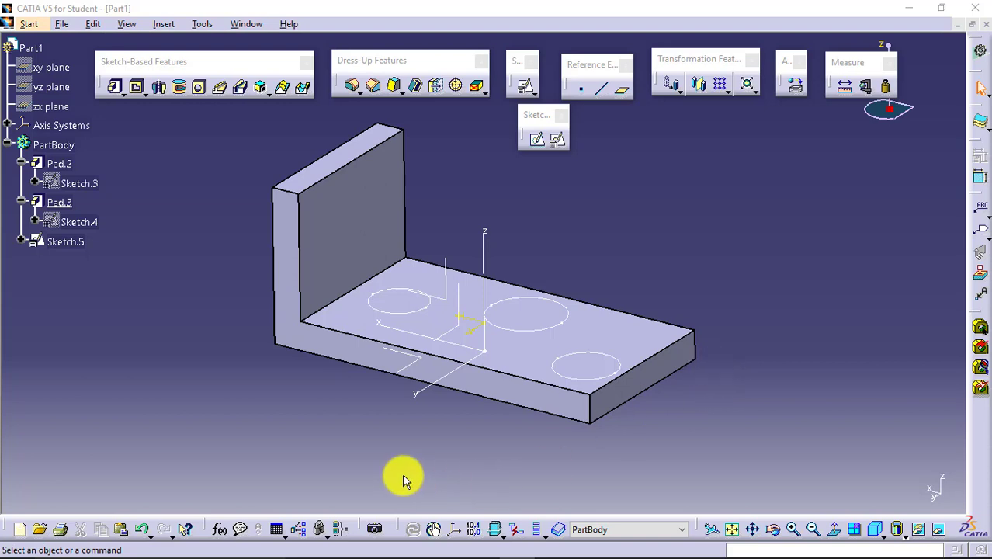
- Highlight Sketch.5's circles by selecting and deselecting it in the tree a few times
{"action": "left_click", "coordinate": [78, 242]}
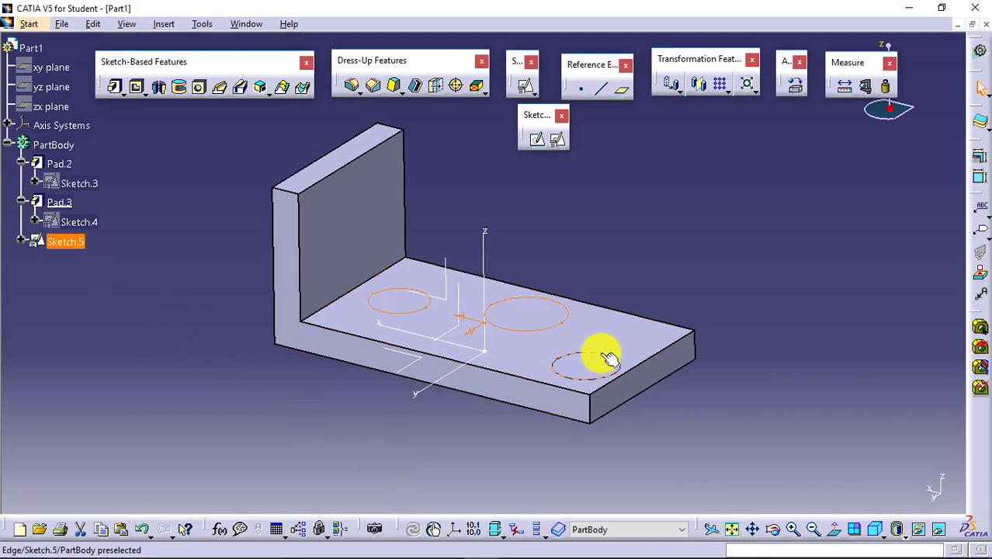
{"action": "left_click", "coordinate": [813, 464]}
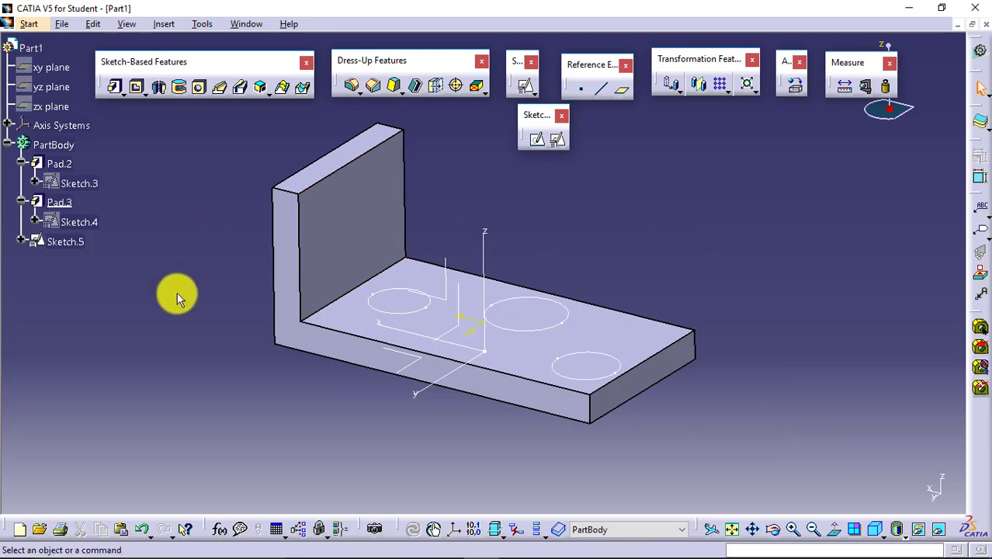
{"action": "left_click", "coordinate": [53, 242]}
{"action": "left_click", "coordinate": [127, 357]}
{"action": "left_click", "coordinate": [76, 240]}
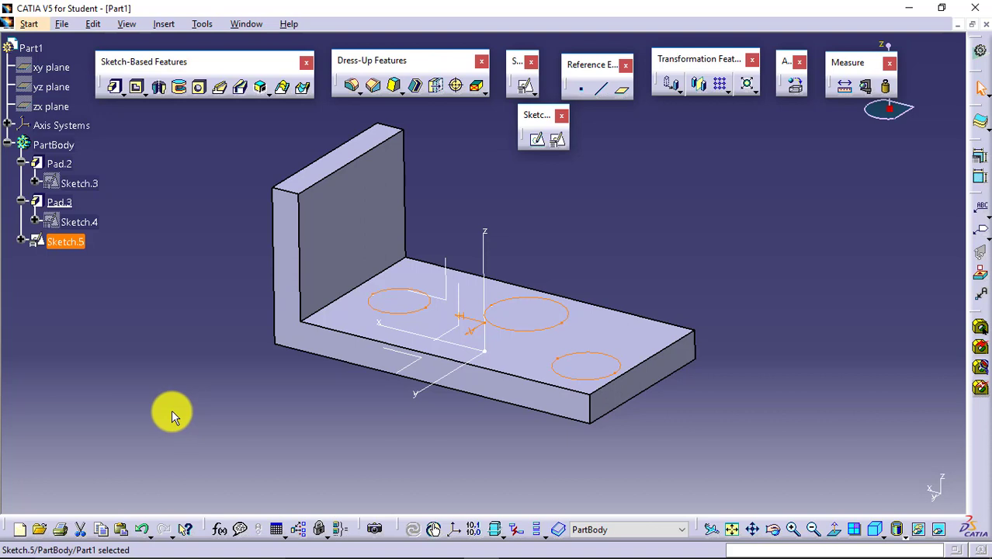
{"action": "left_click", "coordinate": [187, 360]}
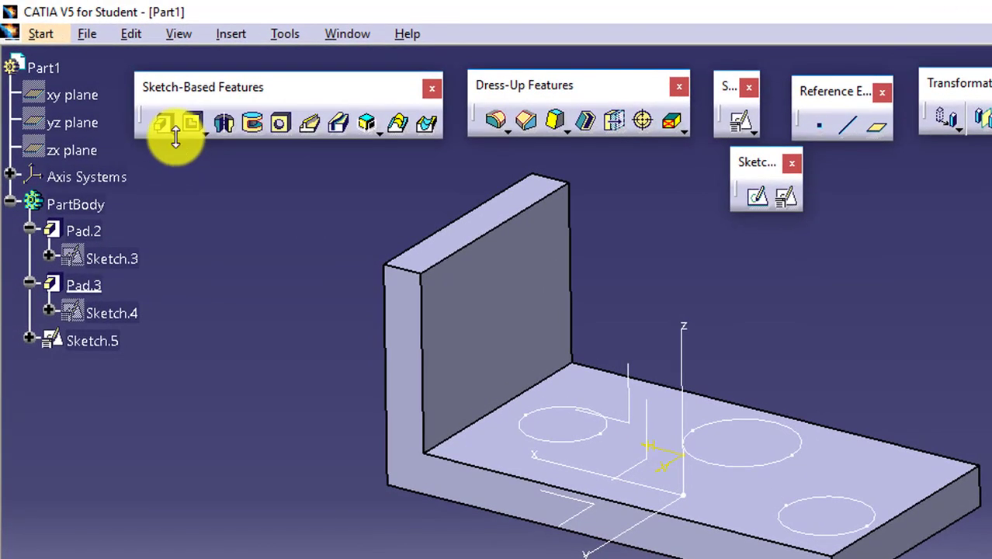
- Start a Multi-Pad using Sketch.5 as its profile
{"action": "left_click", "coordinate": [176, 135]}
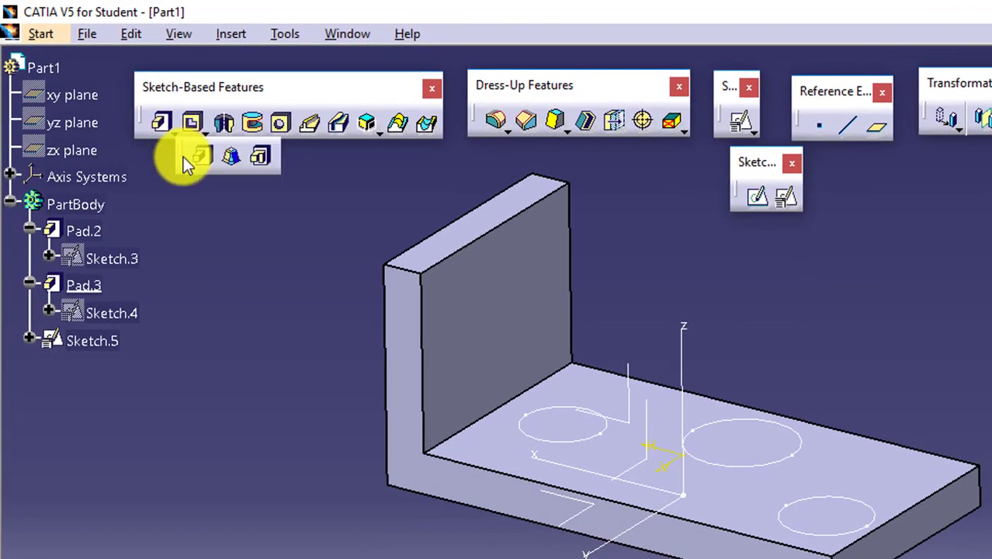
{"action": "left_click", "coordinate": [260, 158]}
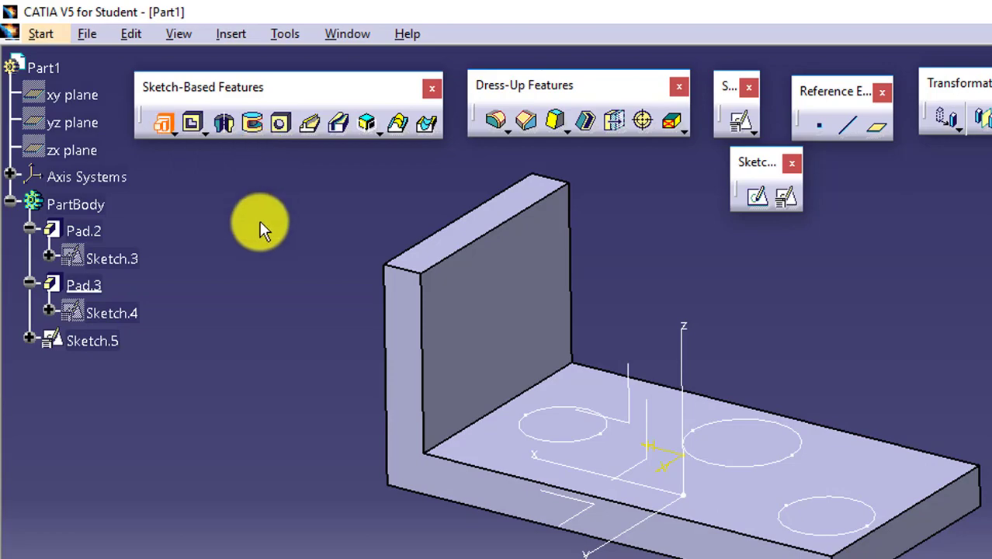
{"action": "left_click", "coordinate": [89, 341]}
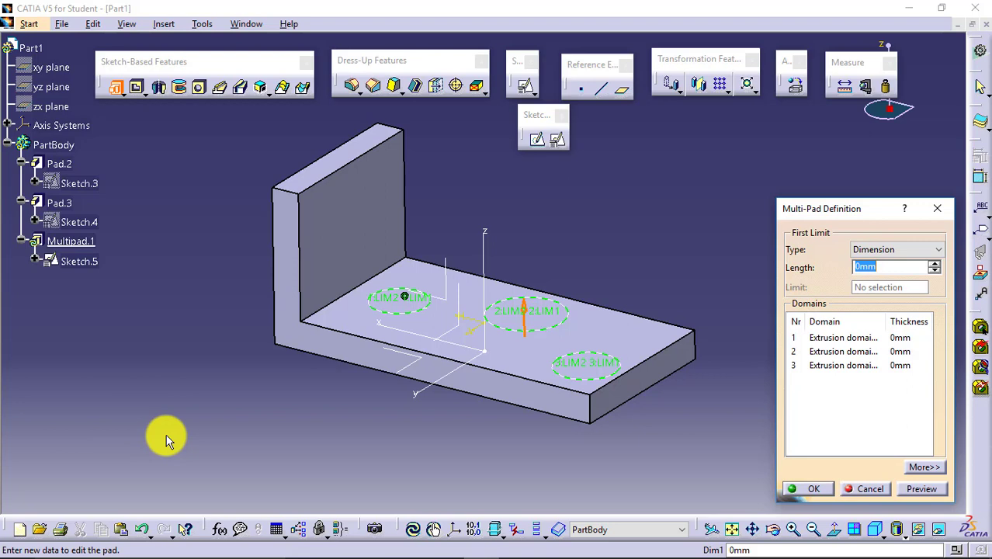
- Check each of the three extrusion domains, then expand the dialog to Second Limit and Direction
{"action": "left_click", "coordinate": [844, 339]}
{"action": "left_click", "coordinate": [843, 351]}
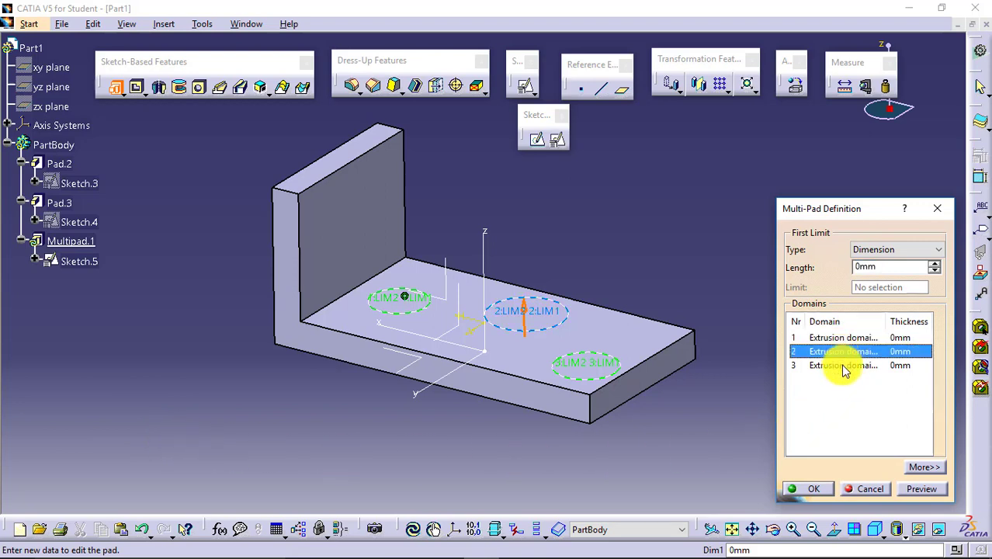
{"action": "left_click", "coordinate": [843, 366]}
{"action": "left_click", "coordinate": [842, 338]}
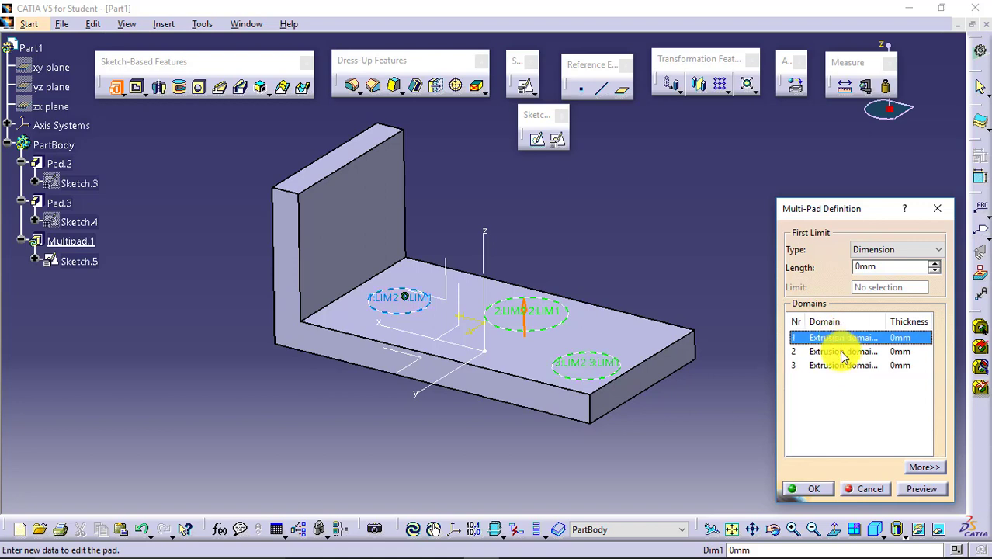
{"action": "left_click", "coordinate": [843, 351]}
{"action": "left_click", "coordinate": [843, 366]}
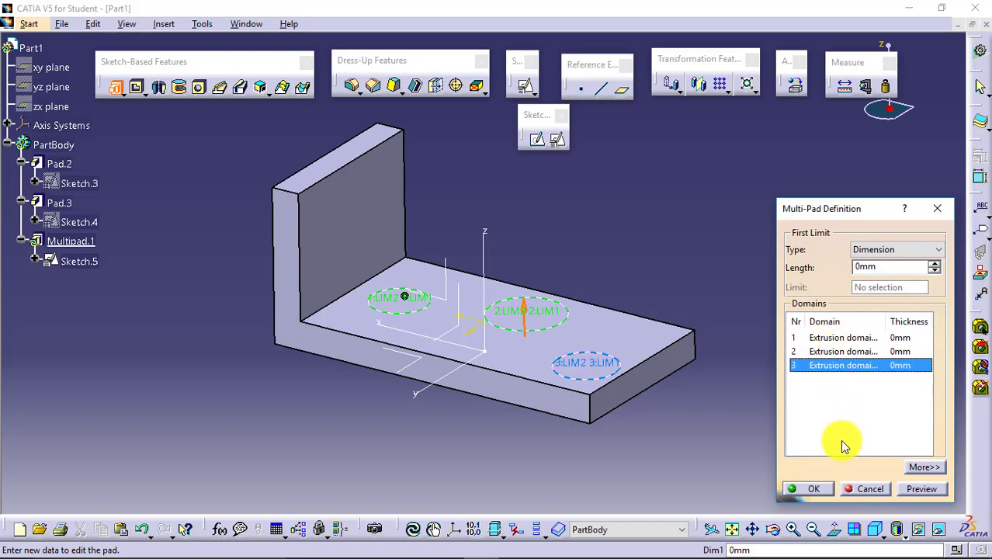
{"action": "left_click", "coordinate": [935, 469]}
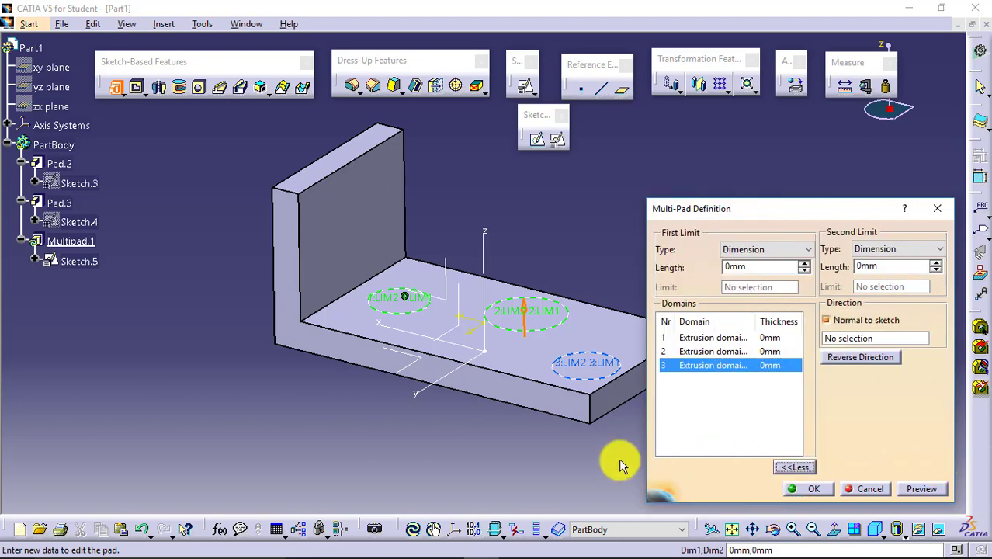
- Pad the domains to 32mm, 14mm and 20mm, extend the third 31mm below the base, and confirm
{"action": "left_click", "coordinate": [714, 337]}
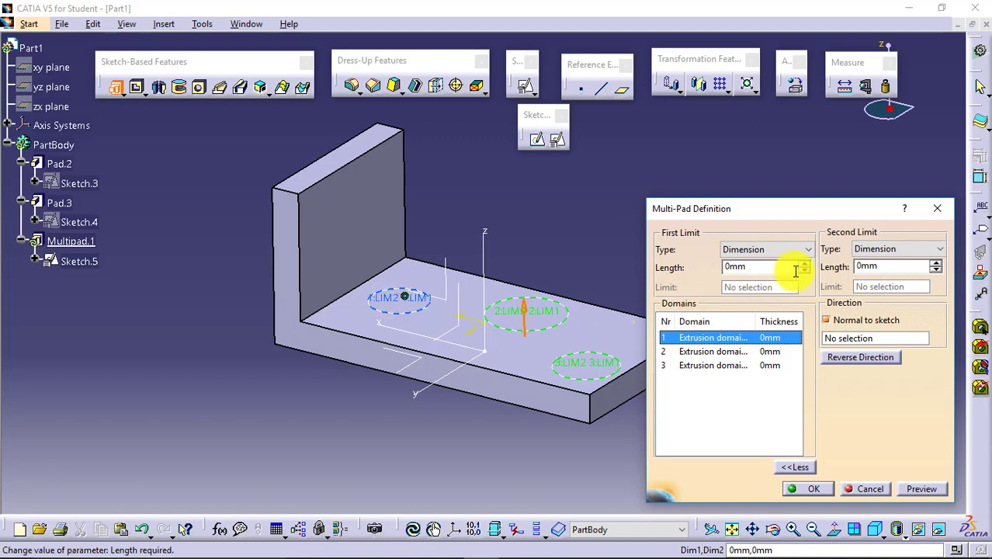
{"action": "left_click_drag", "start_coordinate": [409, 302], "coordinate": [475, 267]}
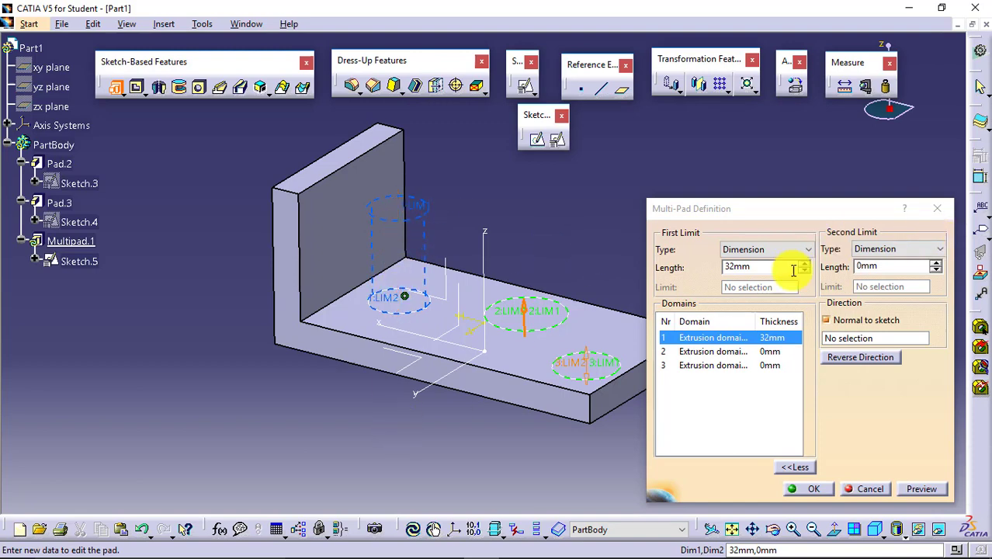
{"action": "left_click", "coordinate": [737, 353]}
{"action": "left_click_drag", "start_coordinate": [544, 313], "coordinate": [540, 266]}
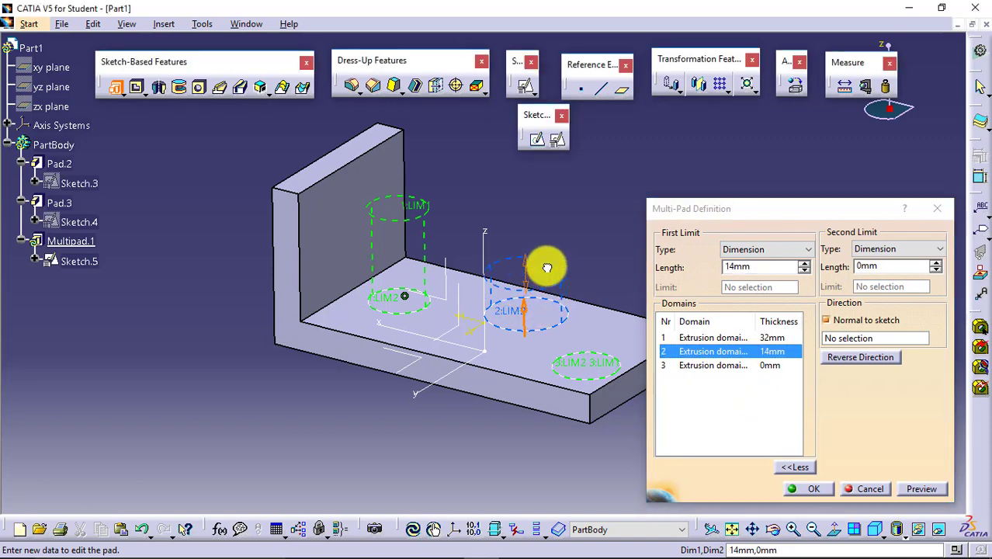
{"action": "left_click", "coordinate": [741, 365]}
{"action": "left_click_drag", "start_coordinate": [602, 354], "coordinate": [602, 304]}
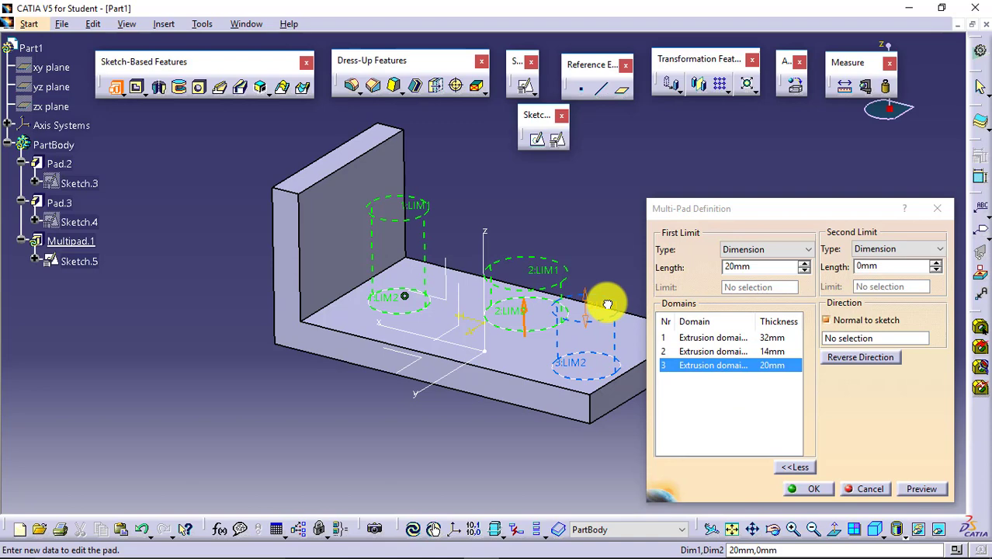
{"action": "left_click_drag", "start_coordinate": [576, 378], "coordinate": [572, 455]}
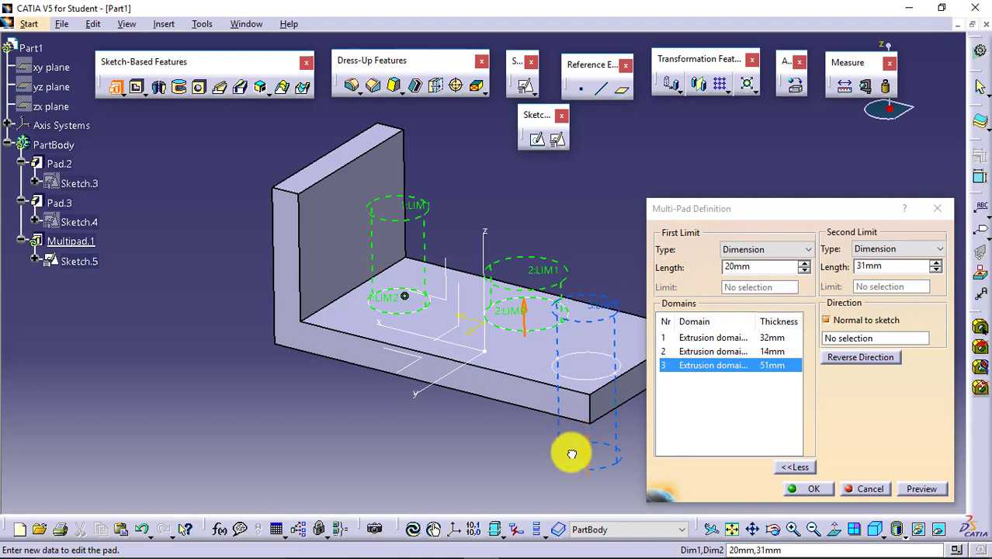
{"action": "left_click", "coordinate": [808, 489]}
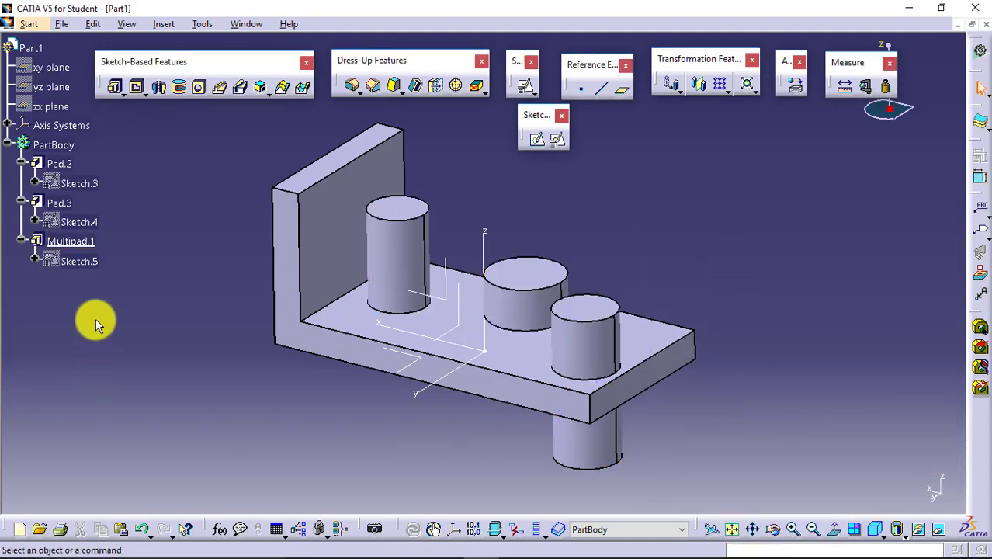
- Inspect Sketch.5, Multipad.1 and the left and middle cylinder faces, then clear the selection
{"action": "left_click", "coordinate": [86, 262]}
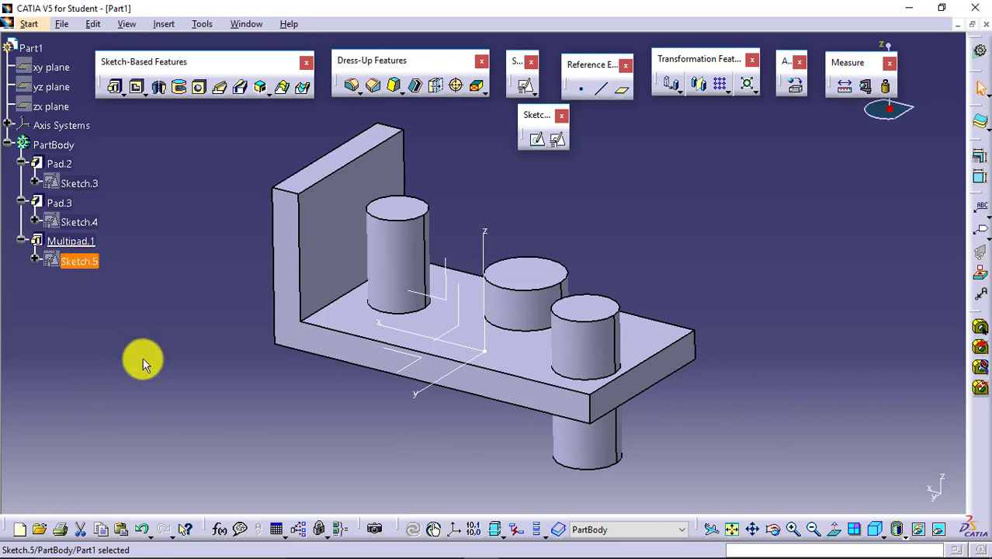
{"action": "left_click", "coordinate": [91, 245]}
{"action": "left_click", "coordinate": [237, 410]}
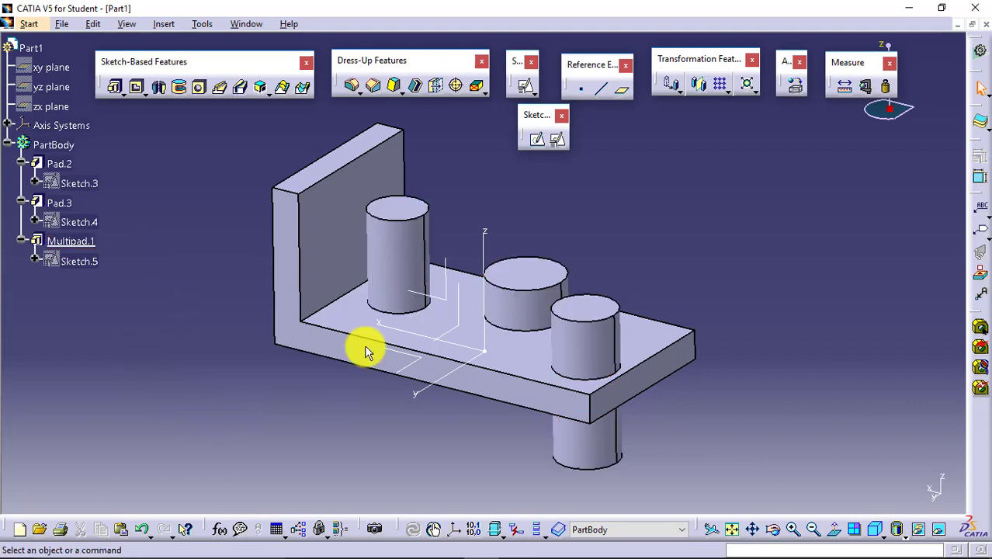
{"action": "left_click", "coordinate": [394, 270]}
{"action": "left_click", "coordinate": [518, 310]}
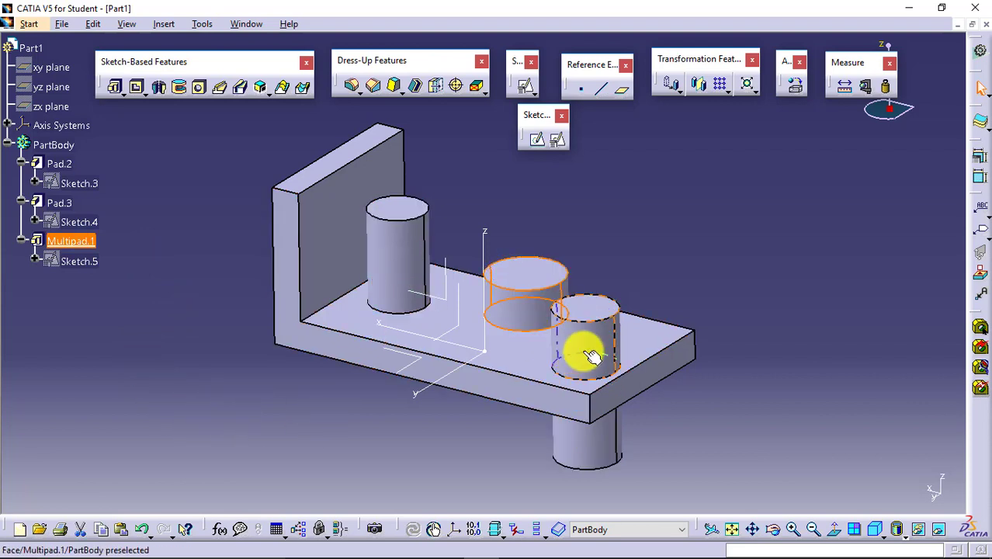
{"action": "left_click", "coordinate": [814, 293]}
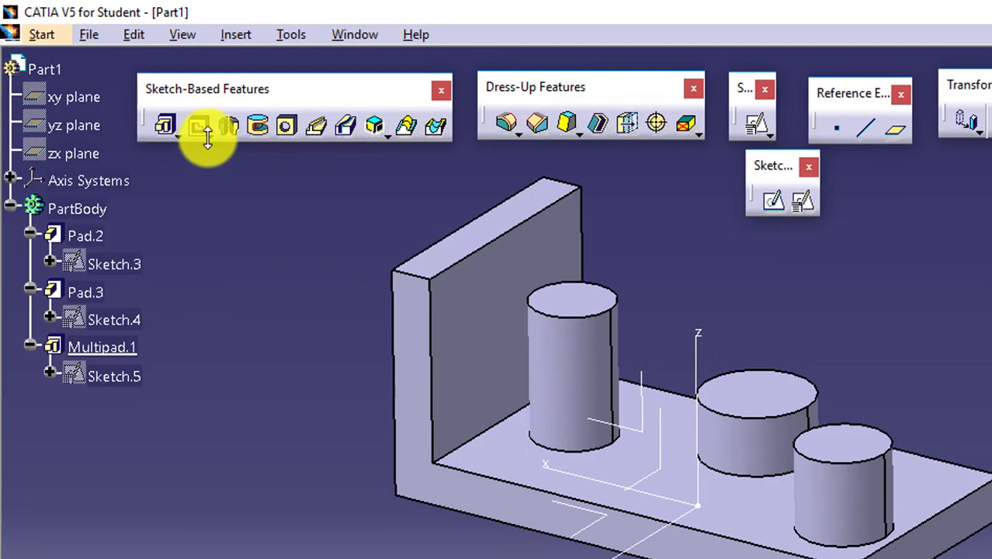
- Multi-Pocket Sketch.5's three domains 9mm, 3mm and 9mm deep, previewing and dismissing the tangency warning
{"action": "left_click", "coordinate": [208, 136]}
{"action": "left_click", "coordinate": [306, 156]}
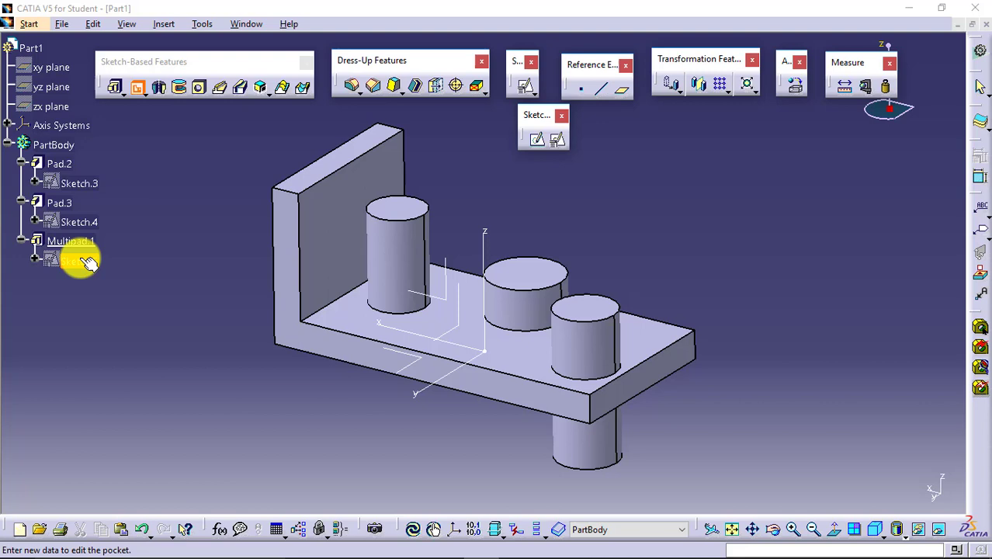
{"action": "left_click", "coordinate": [88, 262]}
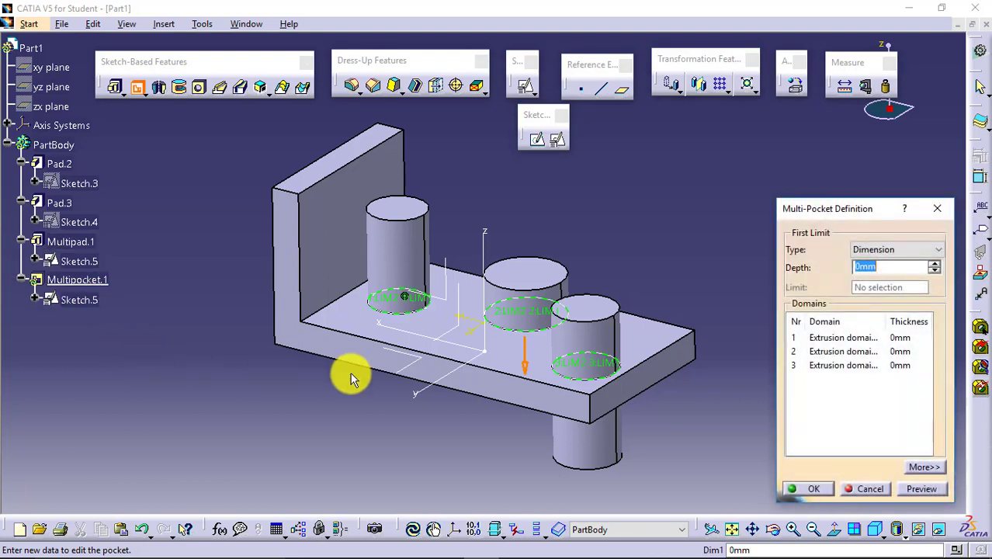
{"action": "left_click", "coordinate": [410, 289]}
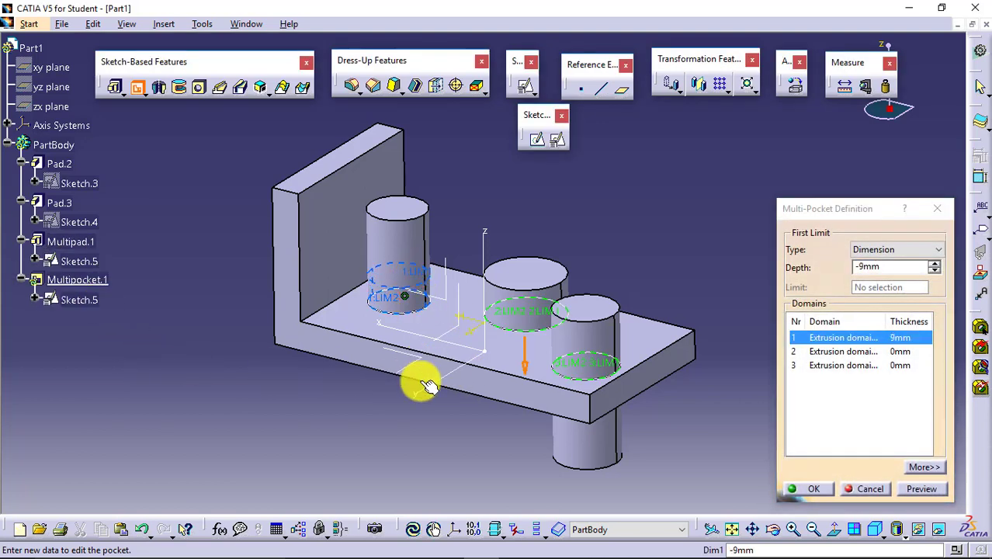
{"action": "left_click", "coordinate": [543, 321]}
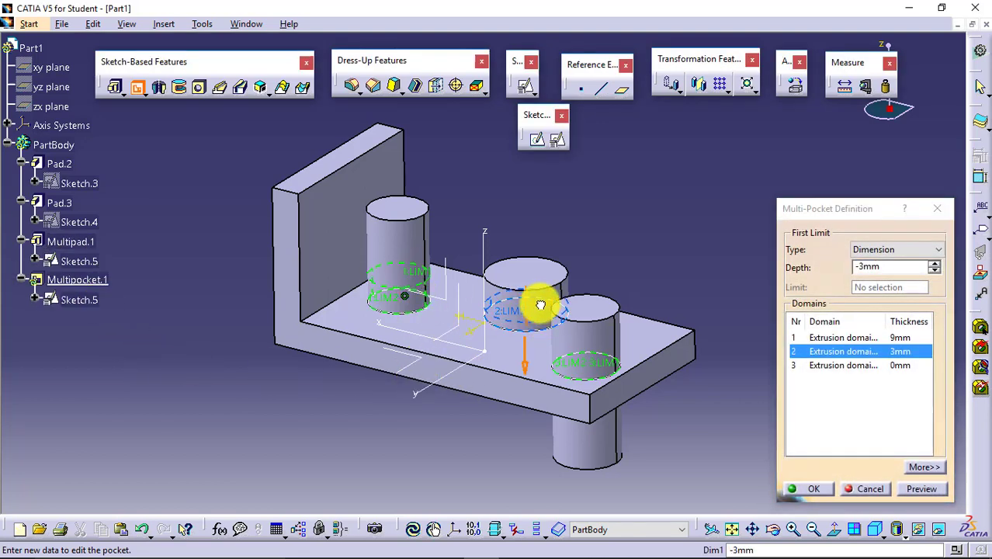
{"action": "left_click", "coordinate": [602, 367]}
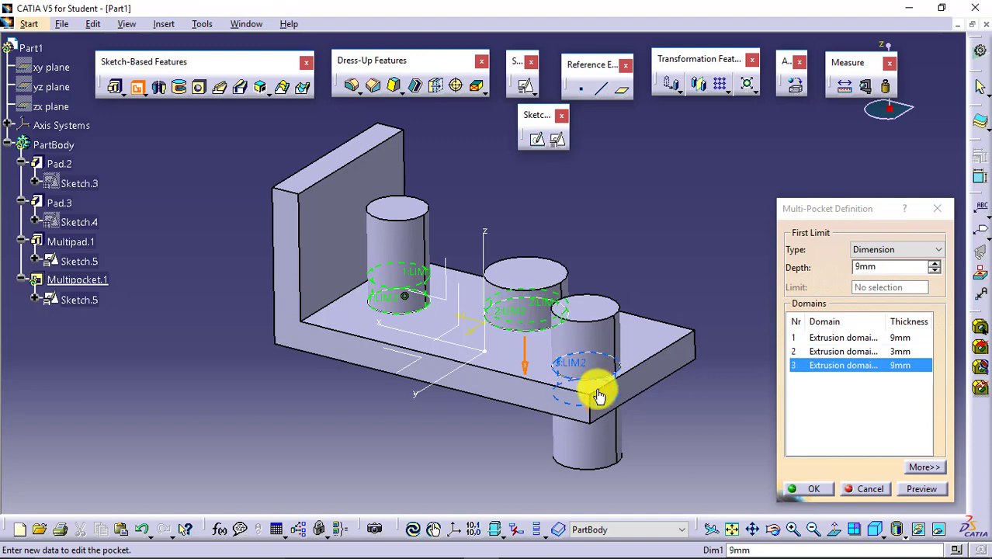
{"action": "left_click", "coordinate": [919, 489]}
{"action": "left_click", "coordinate": [815, 489]}
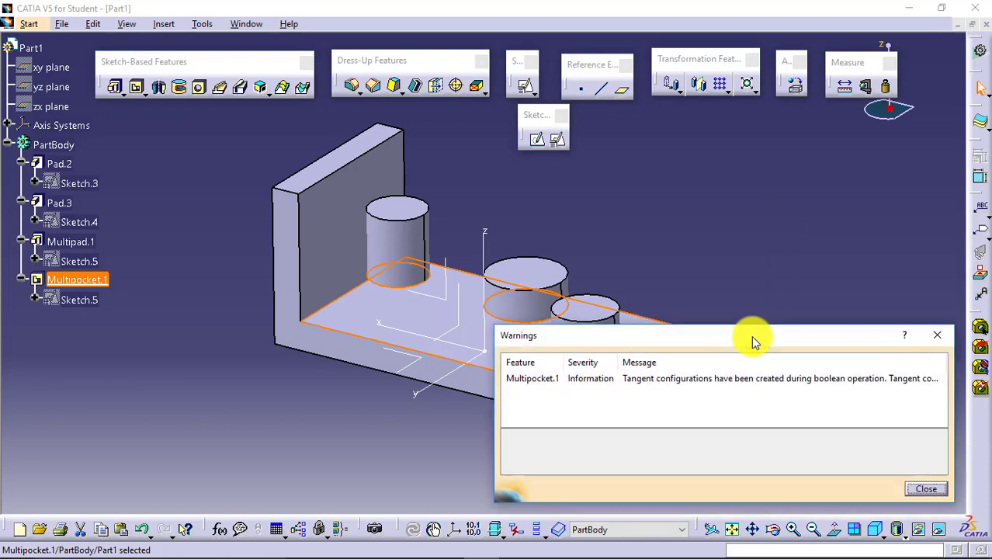
{"action": "left_click", "coordinate": [919, 488]}
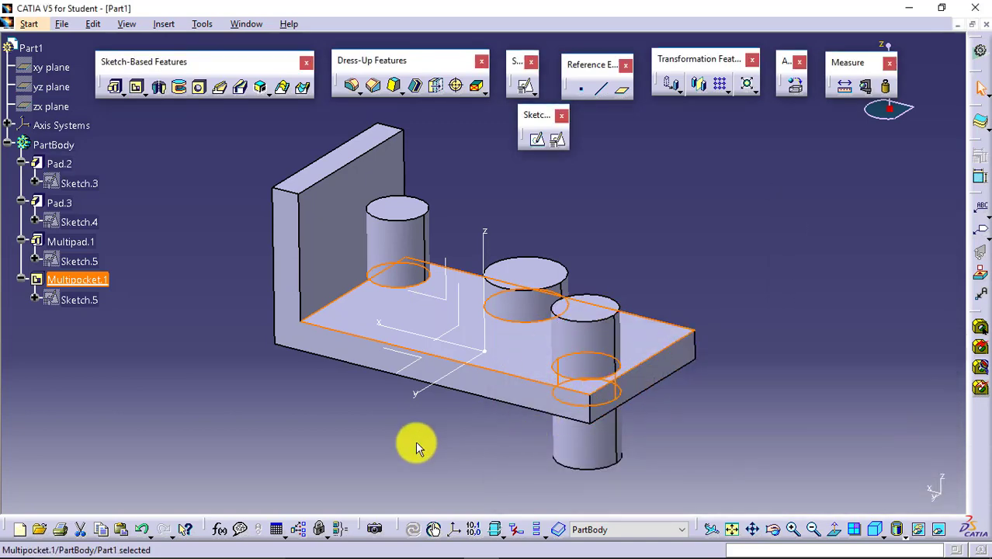
{"action": "left_click", "coordinate": [411, 444]}
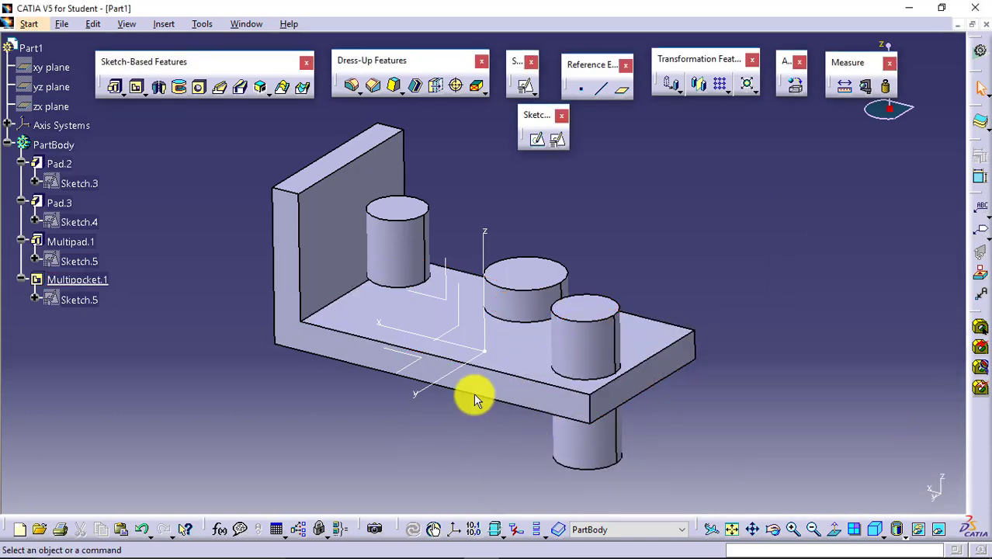
- Delete Multipocket.1 from the specification tree
{"action": "right_click", "coordinate": [75, 281]}
{"action": "left_click", "coordinate": [169, 463]}
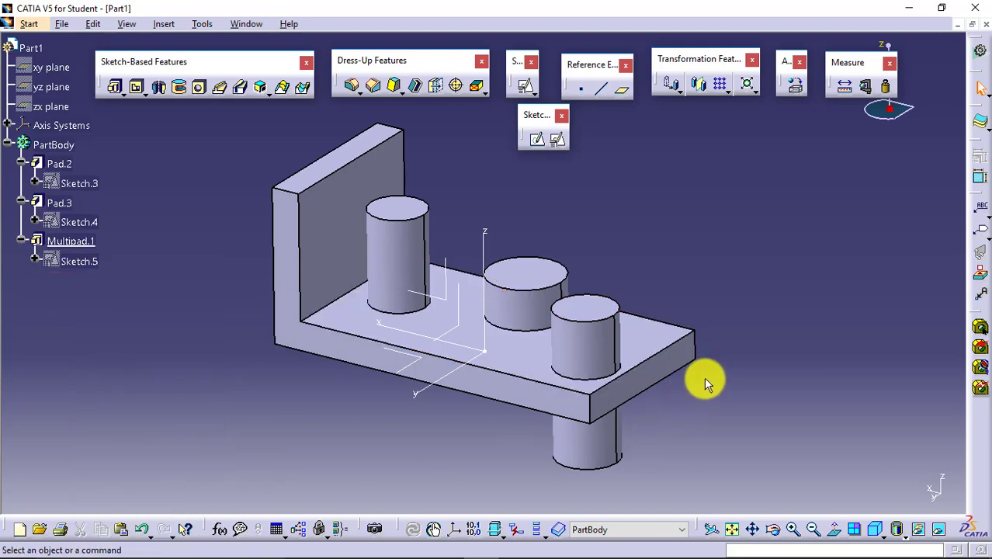